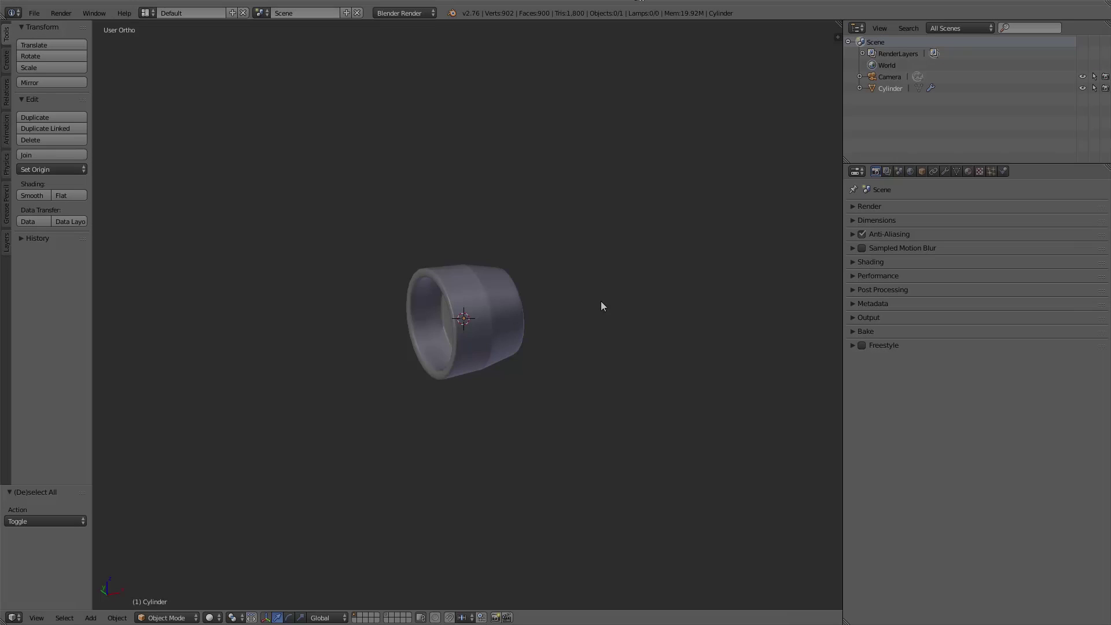
Step: Add a Bezier curve and flatten it to zero on Y in Edit Mode
key("a")
middle_click_drag(469, 345, 387, 356)
key("shift+a")
left_click(632, 238)
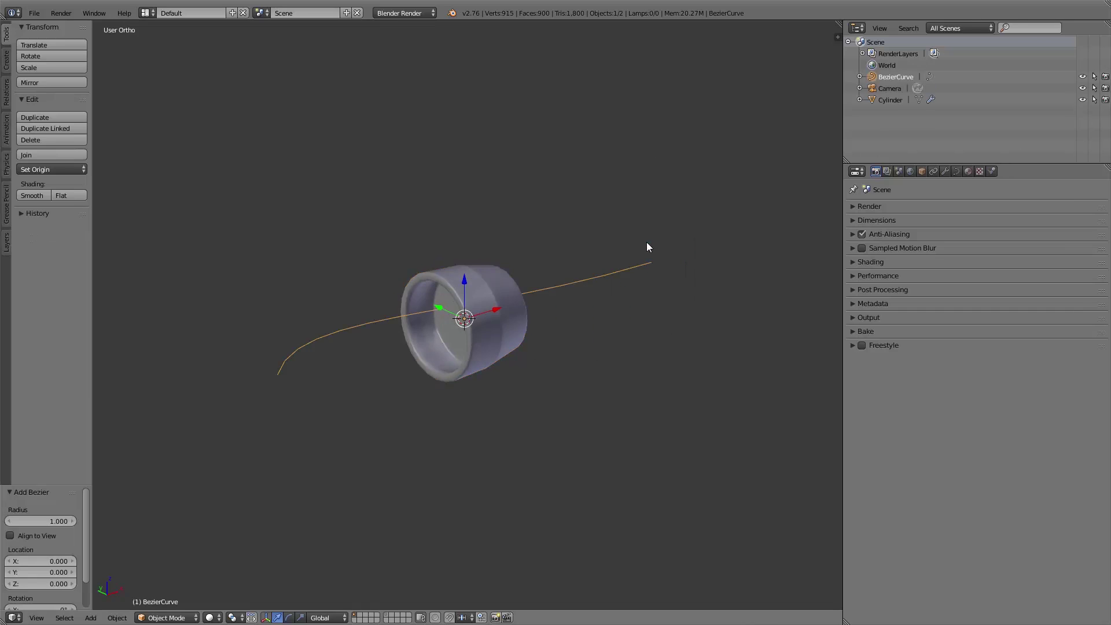
middle_click_drag(647, 246, 650, 340)
key("Tab")
type("sy0")
key("Return")
right_click(673, 285)
left_click(702, 409)
key("Tab")
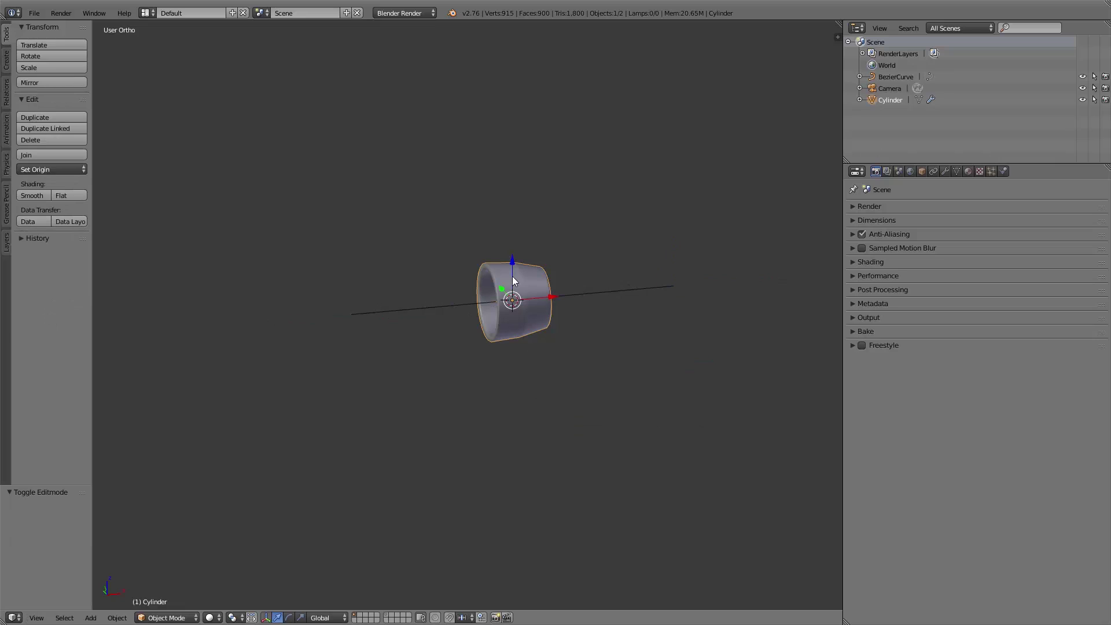
Step: Give the cylinder an Array modifier set to Fit Curve with BezierCurve
right_click(514, 312)
left_click(944, 171)
left_click(929, 210)
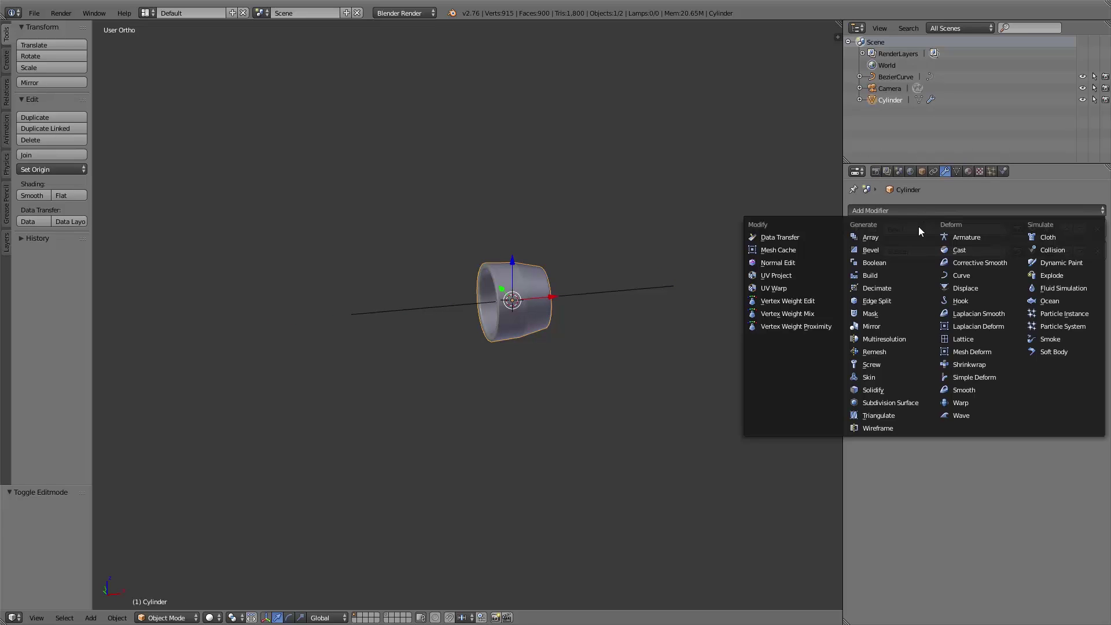
left_click(915, 234)
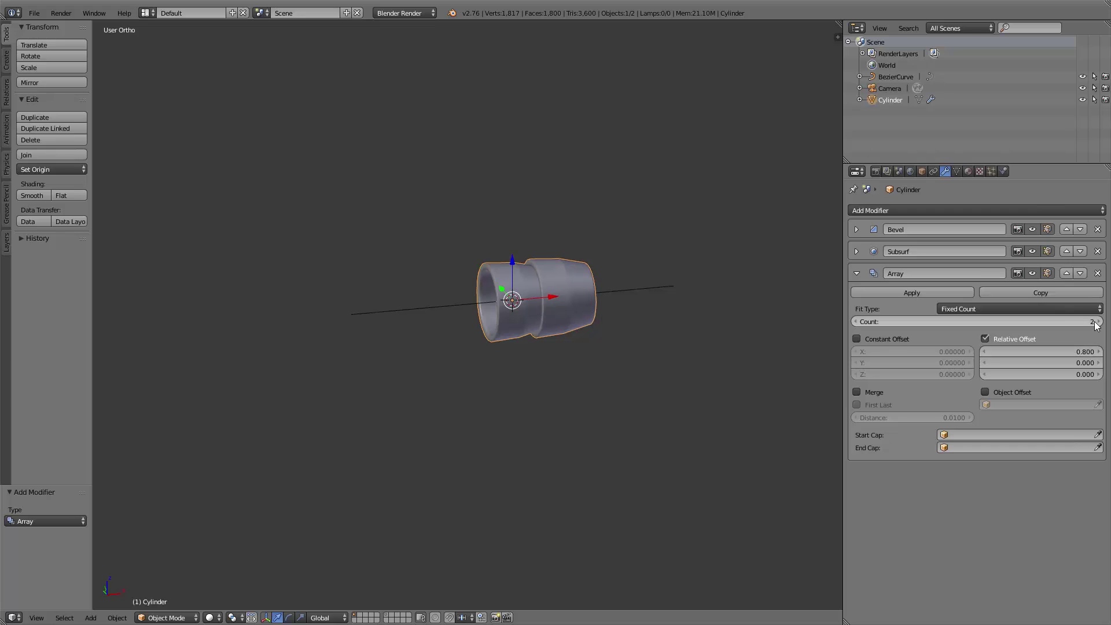
left_click(1055, 309)
left_click(991, 270)
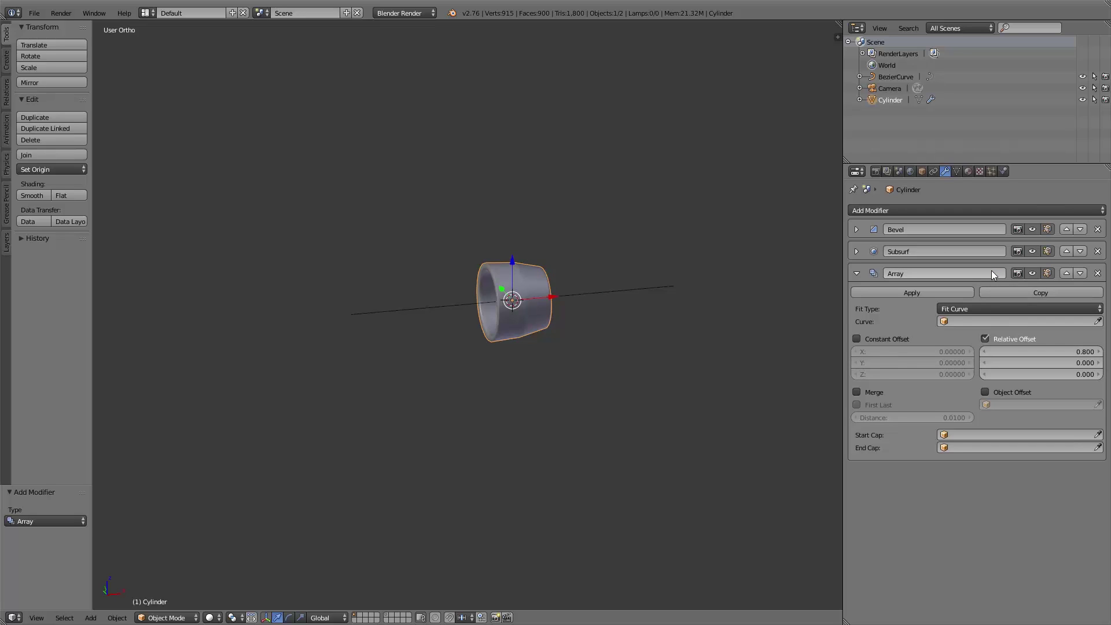
left_click(982, 321)
left_click(960, 337)
middle_click_drag(684, 284, 553, 293, "shift")
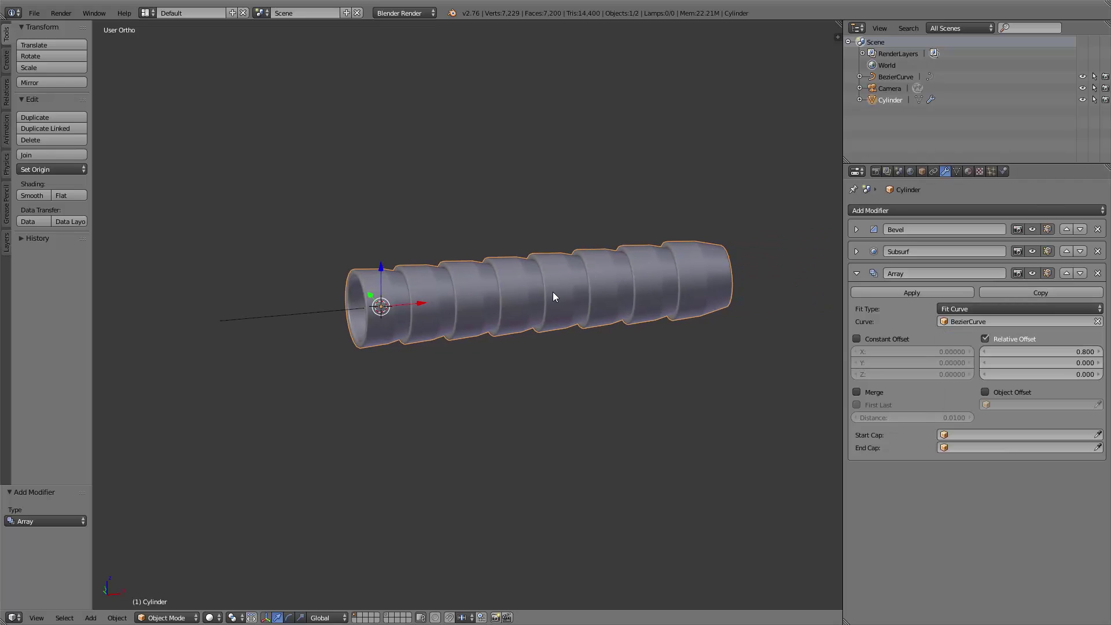
left_click(856, 273)
Step: Add a Curve modifier on the cylinder using BezierCurve as its object
left_click(916, 210)
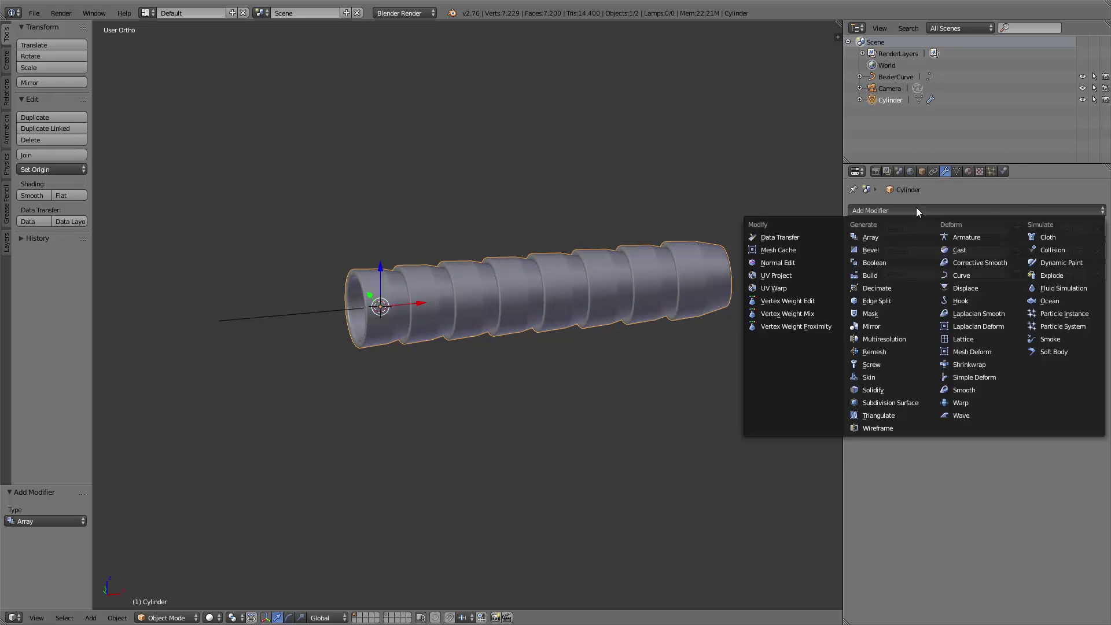
left_click(959, 274)
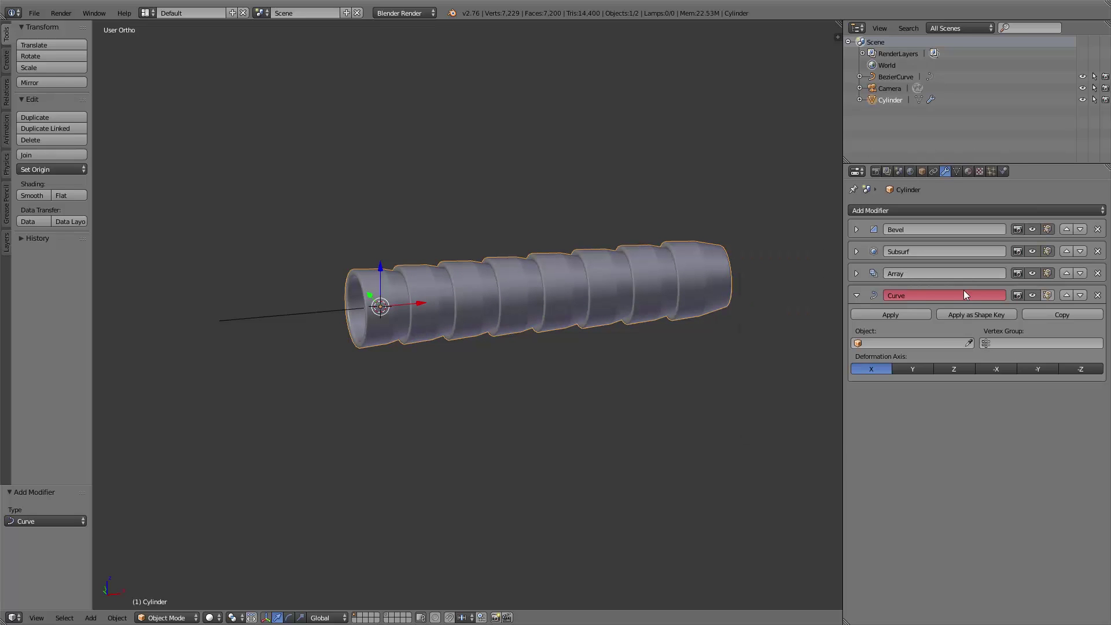
left_click(936, 344)
left_click(917, 359)
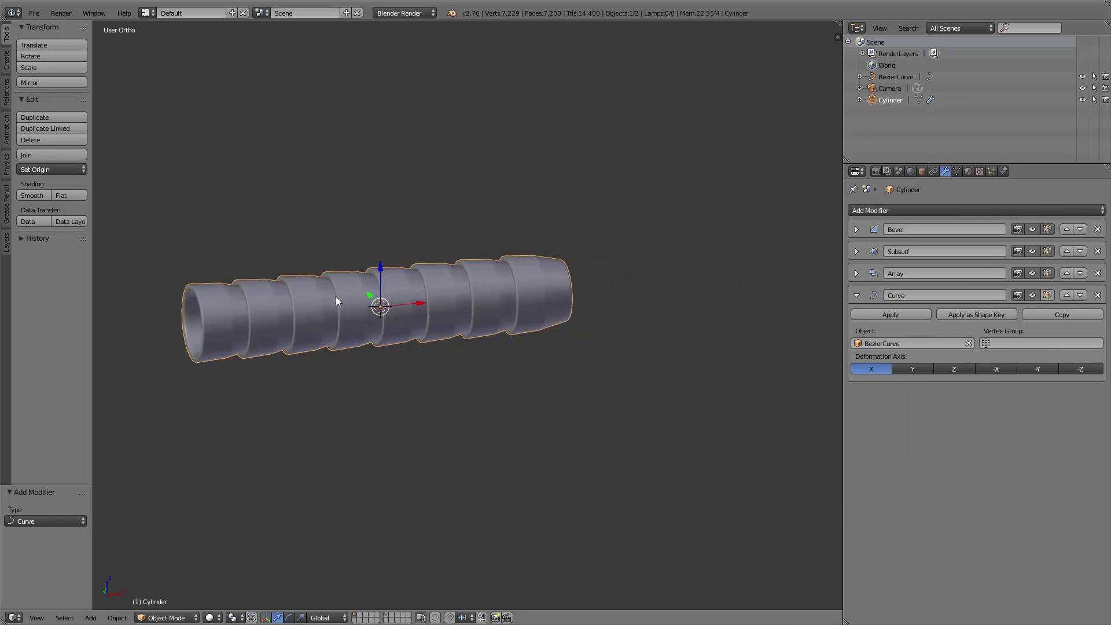
Step: Lower the radius of BezierCurve's end control point to 0.530 in the Transform panel
middle_click_drag(335, 296, 483, 304, "shift")
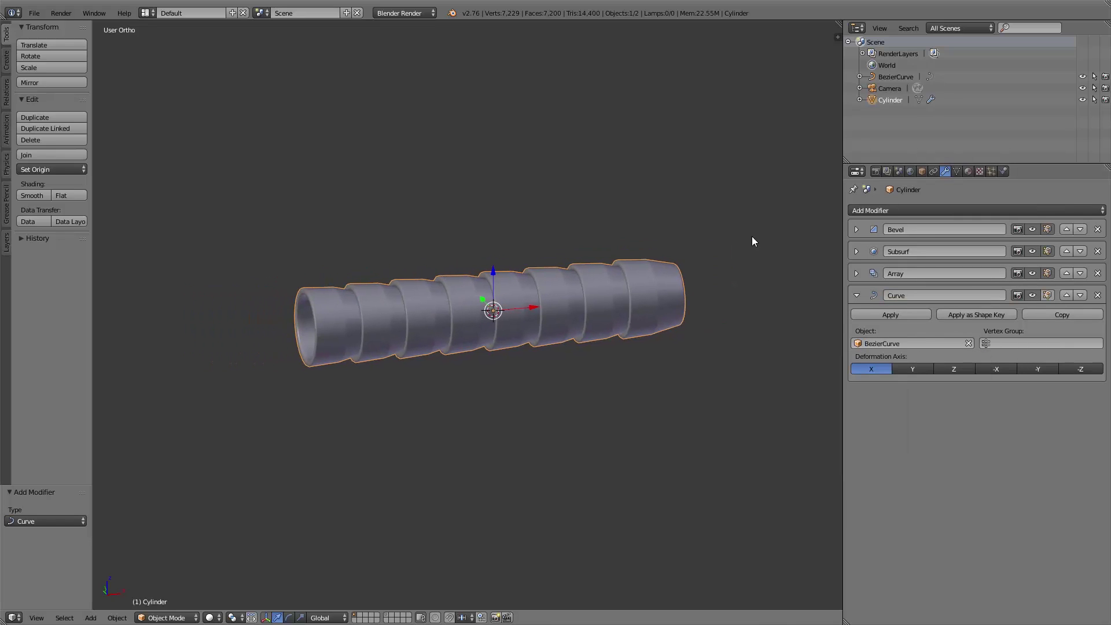
left_click(894, 76)
middle_click_drag(731, 281, 564, 321, "shift")
key("Tab")
key("g")
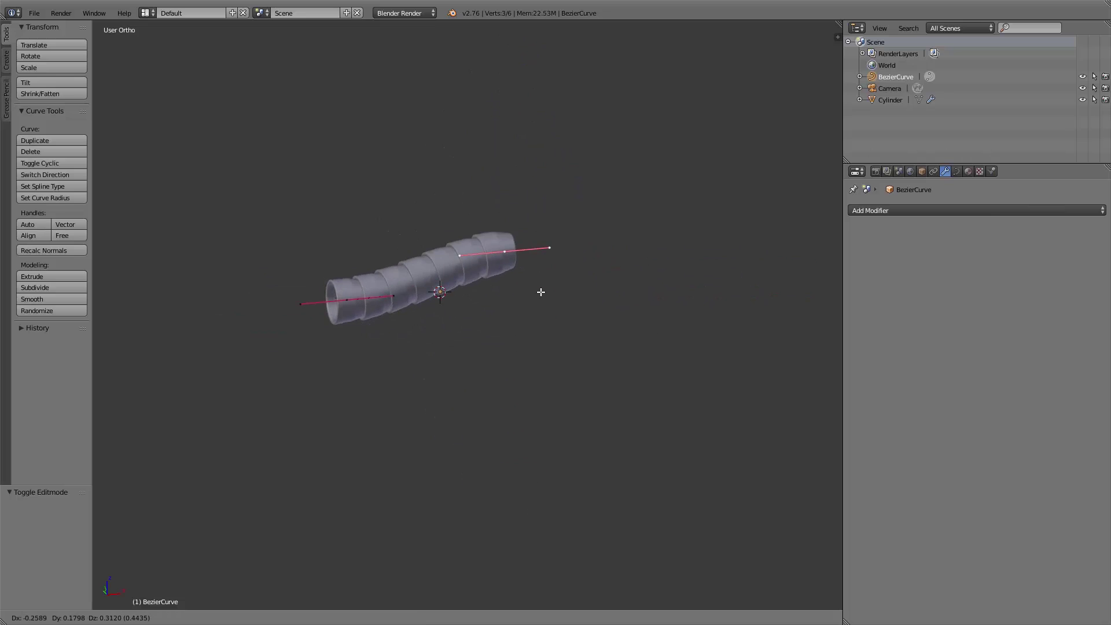
right_click(544, 338)
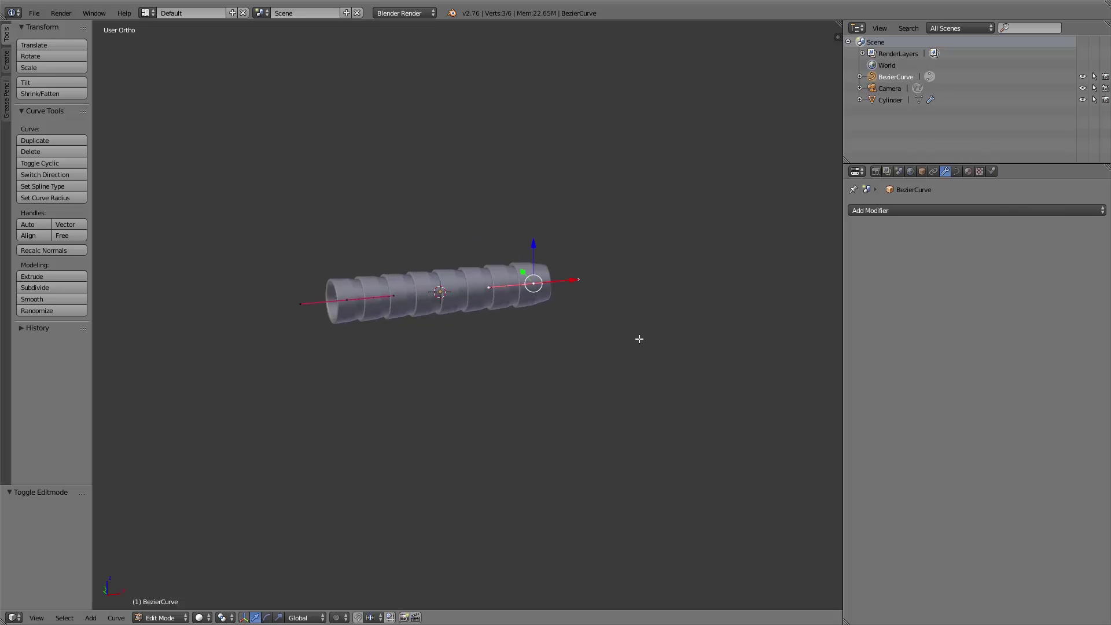
key("n")
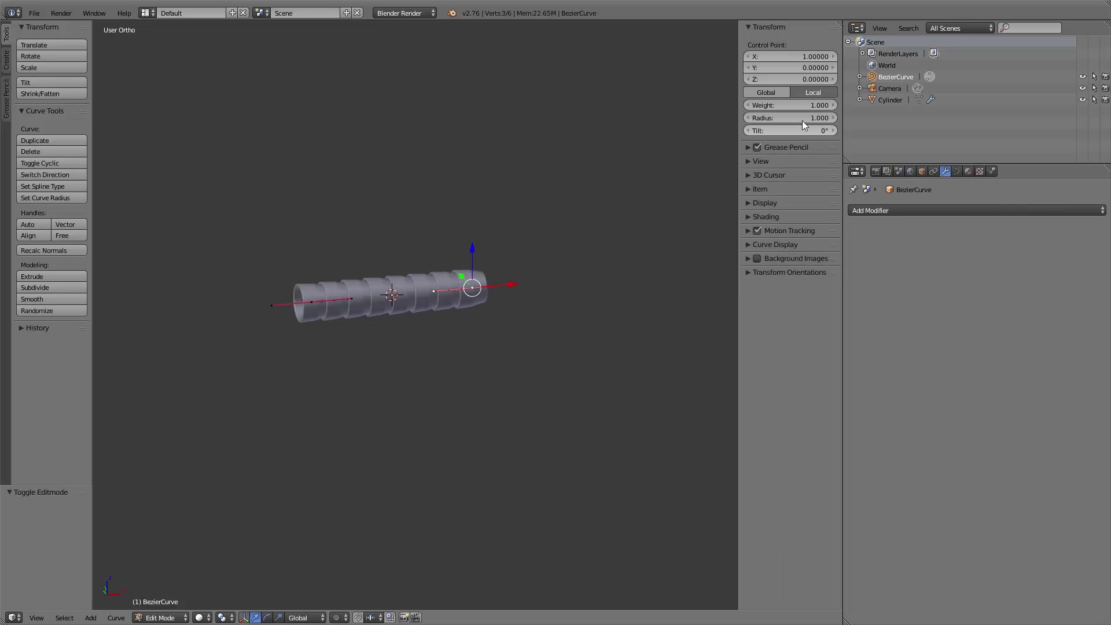
left_click_drag(789, 118, 769, 117)
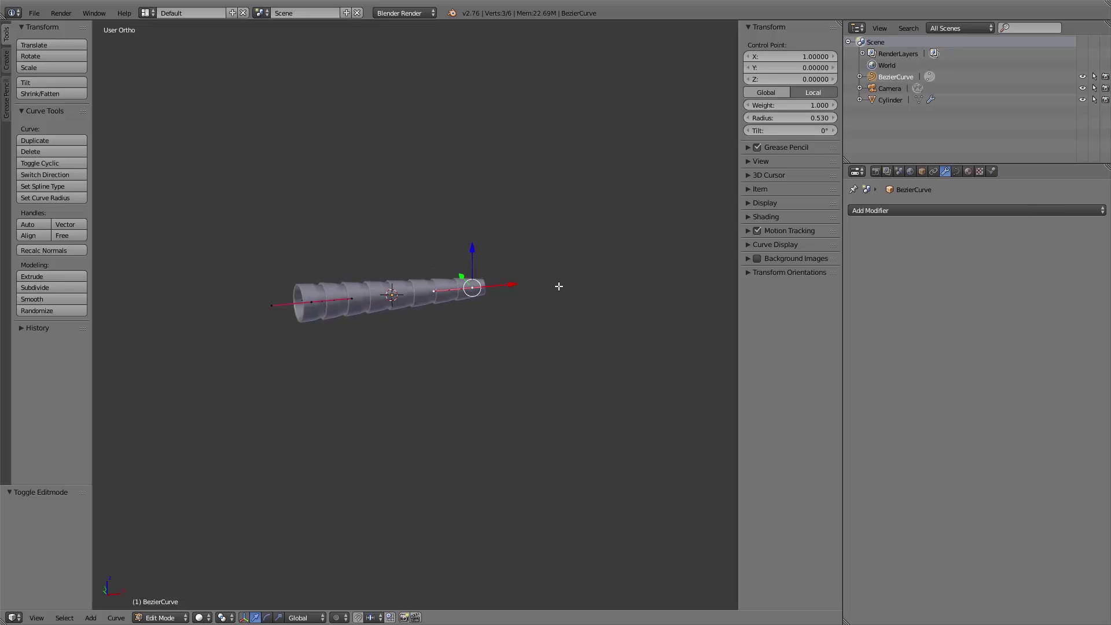
Step: Hook both BezierCurve end points to new empties with Ctrl+H
key("ctrl+h")
left_click(559, 287)
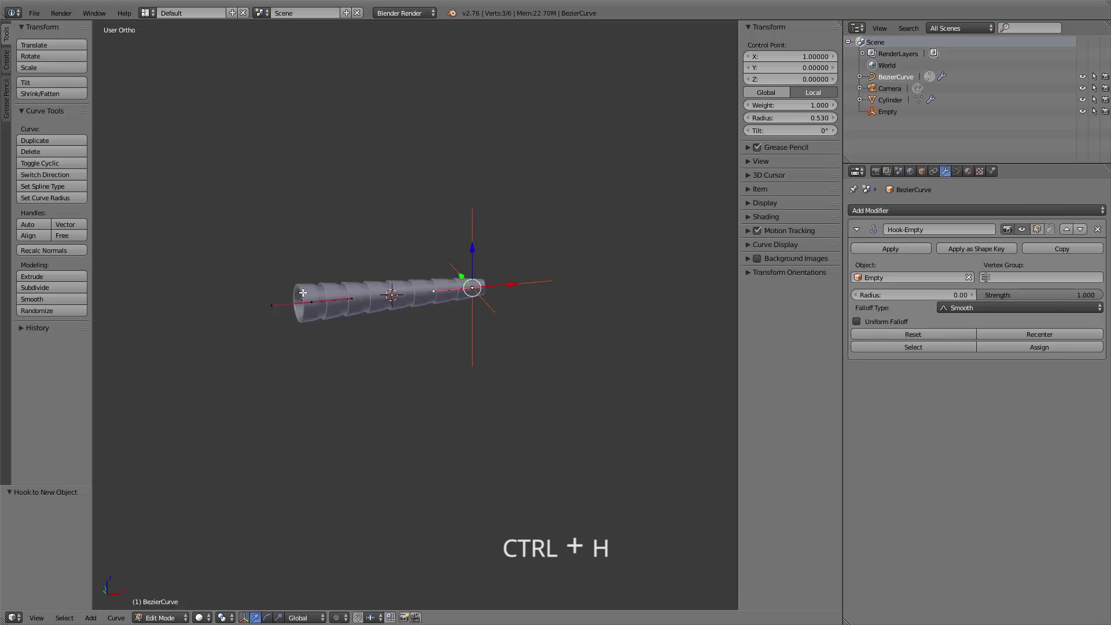
key("ctrl+h")
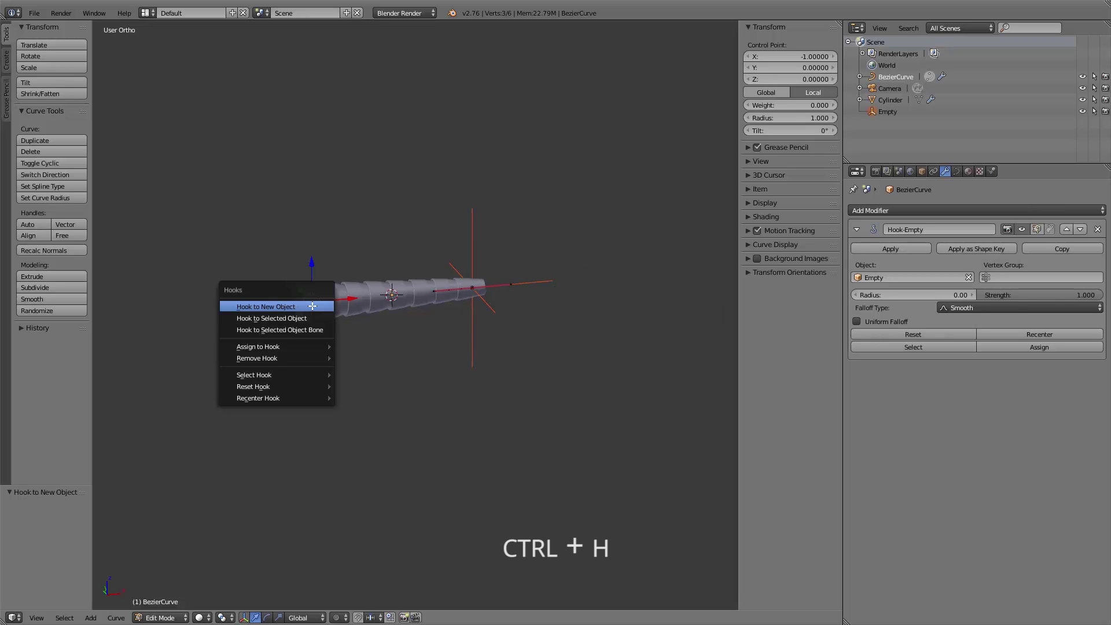
left_click(313, 306)
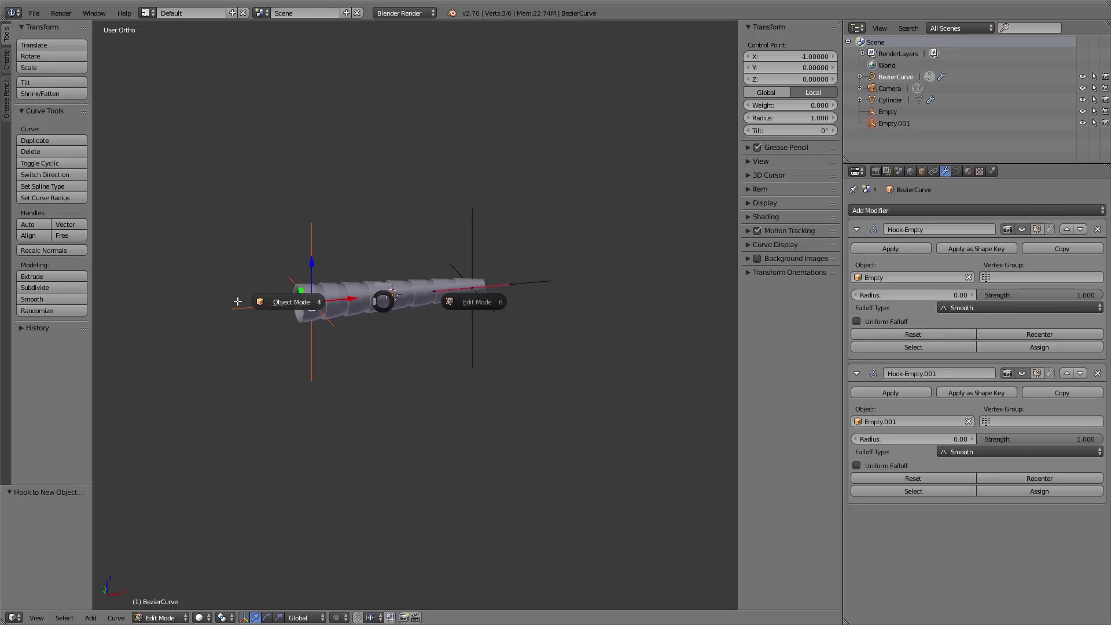
key("Tab")
Step: Move Empty.001, then scale, rotate, rescale to 4.209 and move the far-end Empty
right_click(311, 237)
key("g")
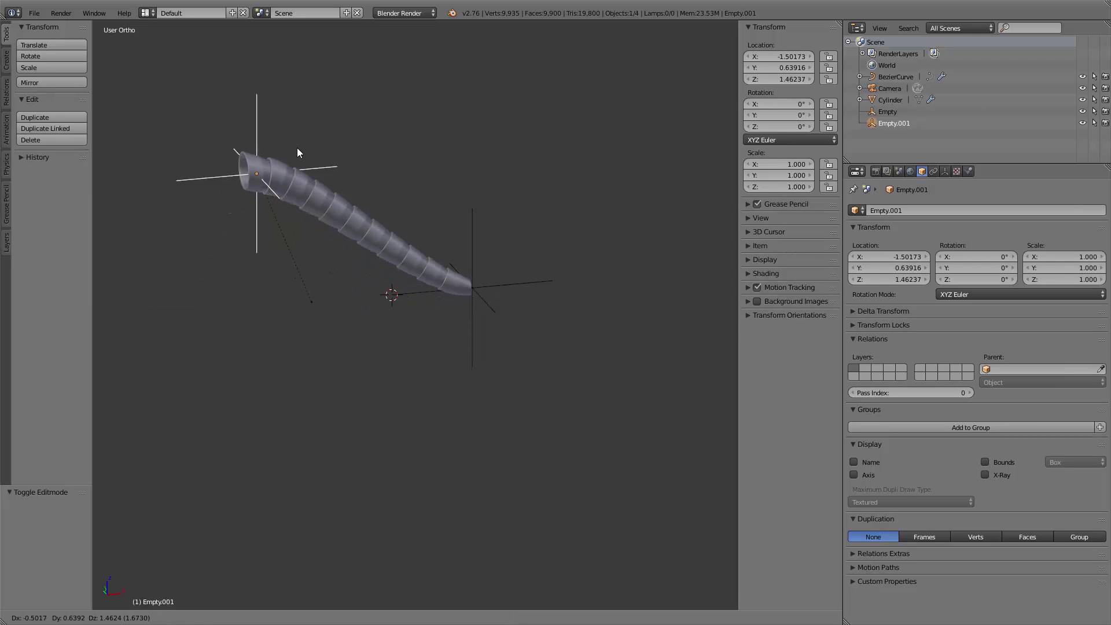
left_click(282, 129)
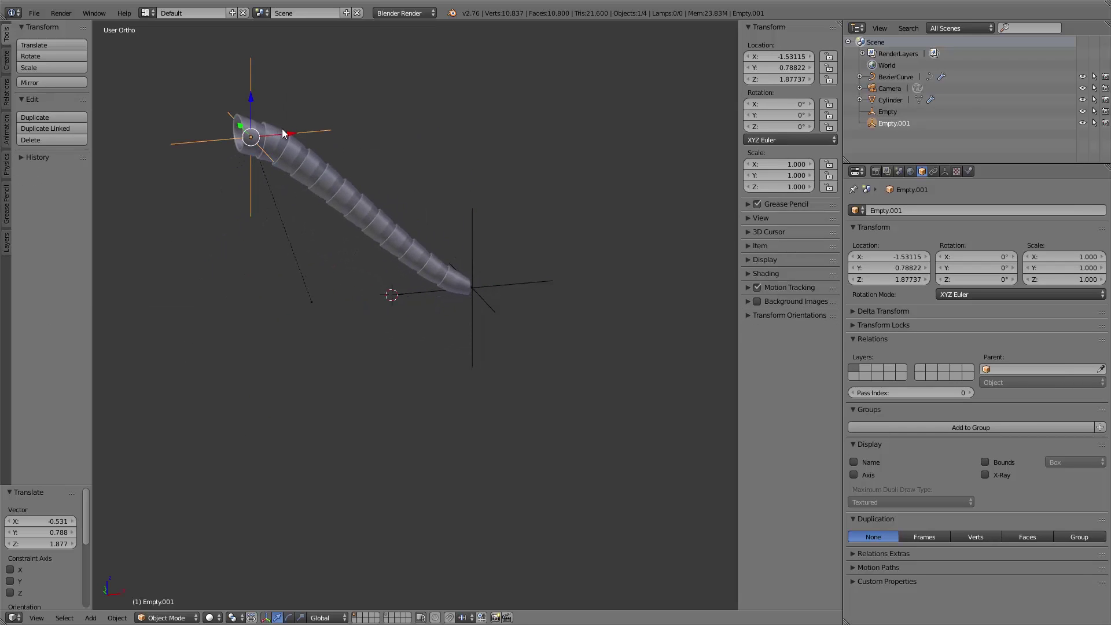
right_click(471, 240)
key("s")
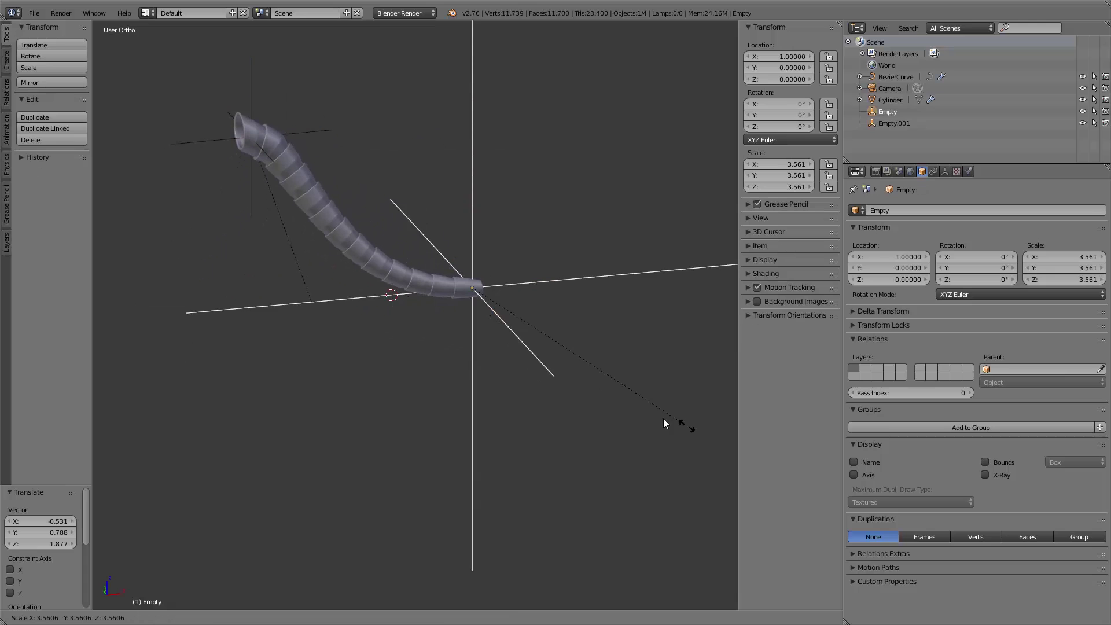
left_click(613, 403)
key("r")
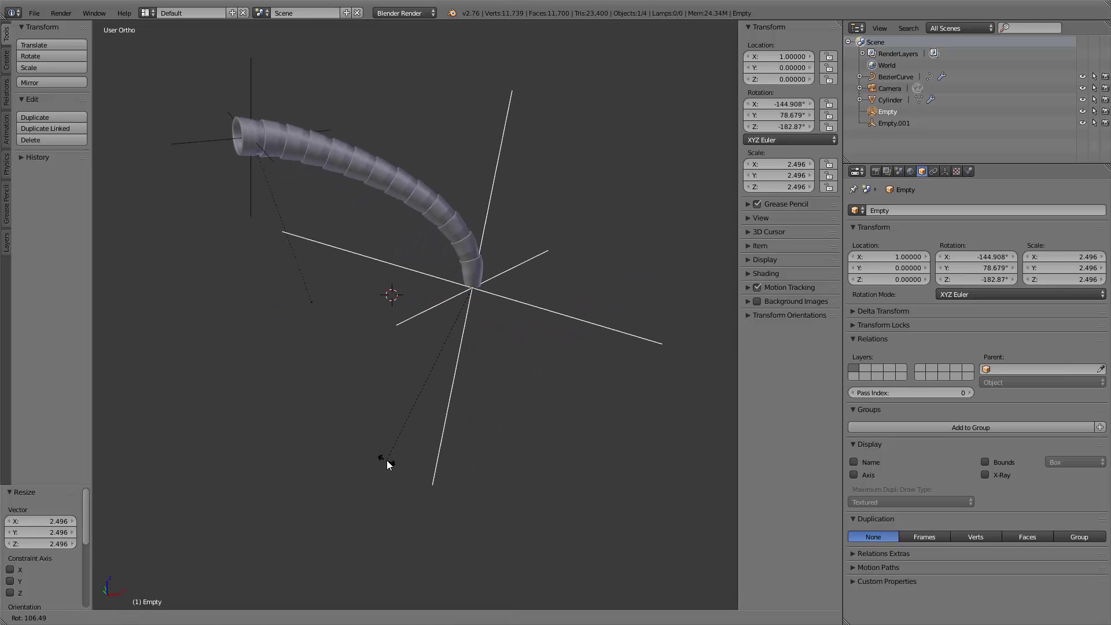
left_click(405, 454)
key("s")
left_click(634, 443)
key("g")
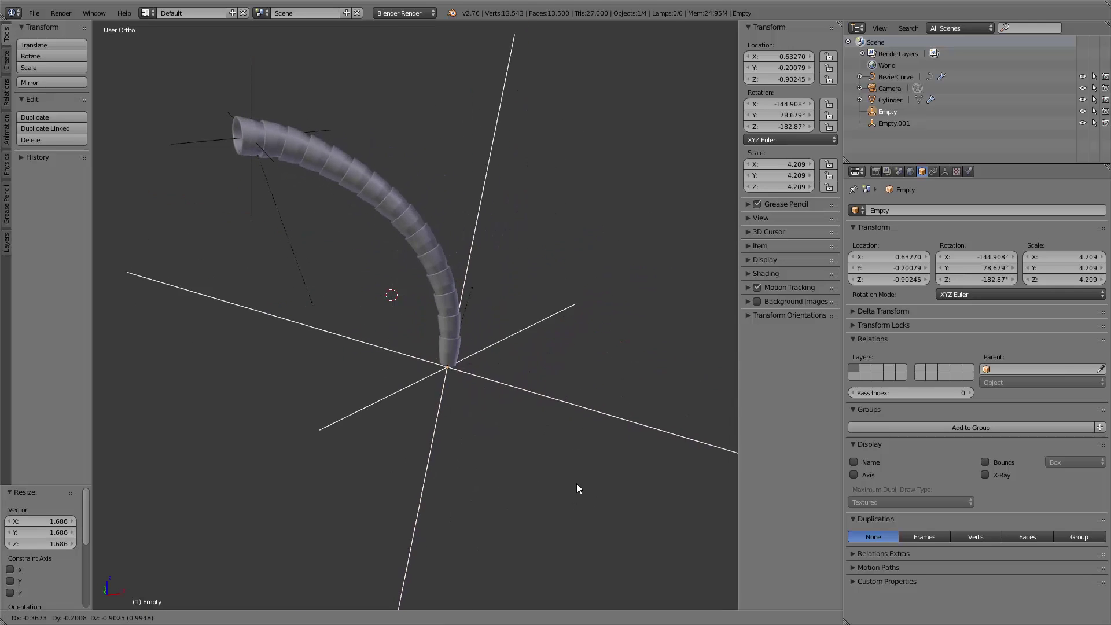
left_click(610, 474)
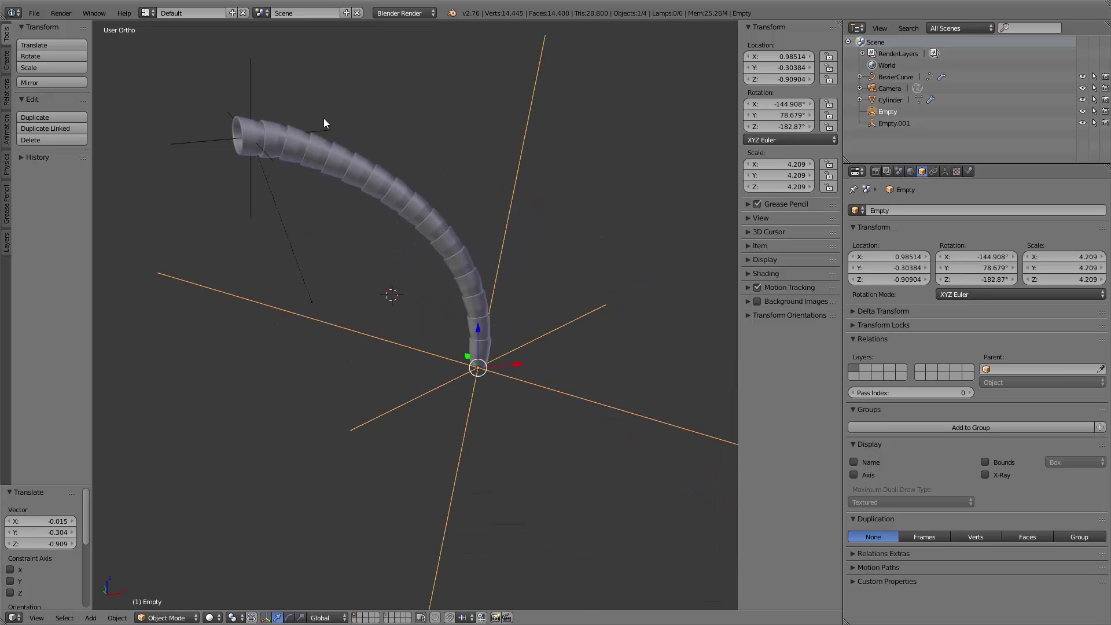
Step: Enlarge and tilt Empty.001, nudge the far Empty toward centre, then show BezierCurve's Curve settings
right_click(258, 96)
key("s")
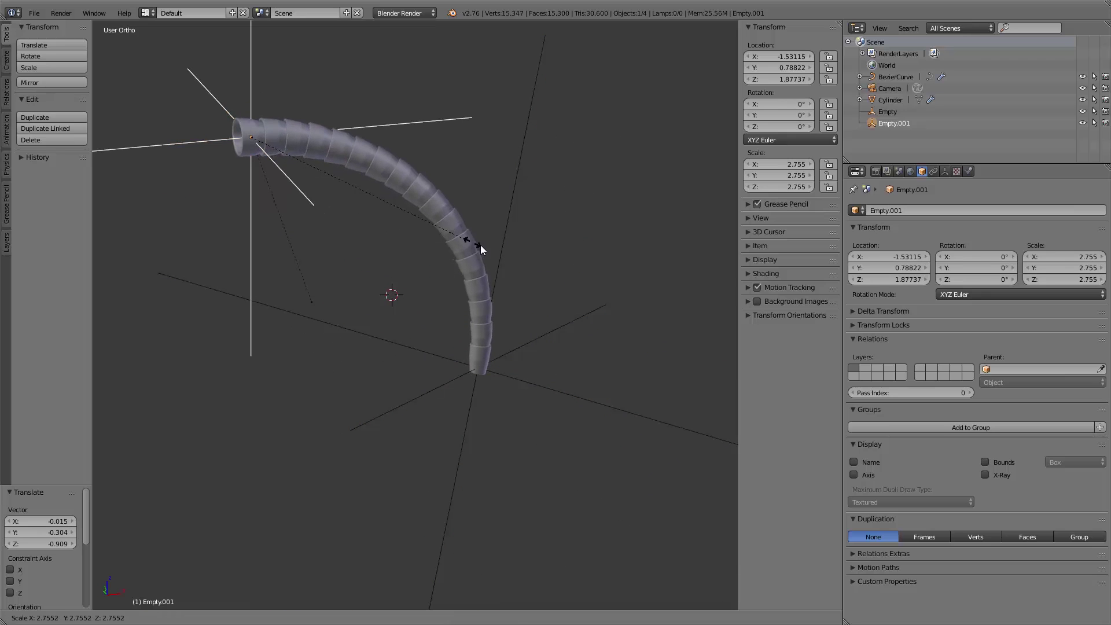
left_click(509, 183)
key("r")
left_click(505, 235)
middle_click_drag(505, 235, 556, 321)
right_click(584, 377)
key("g")
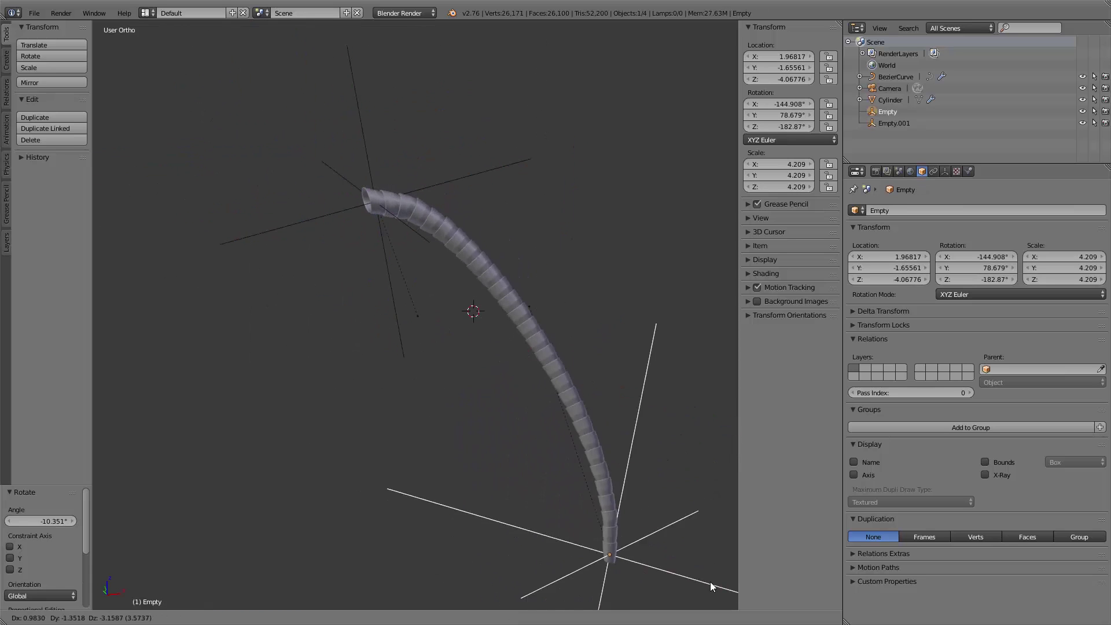
left_click(591, 349)
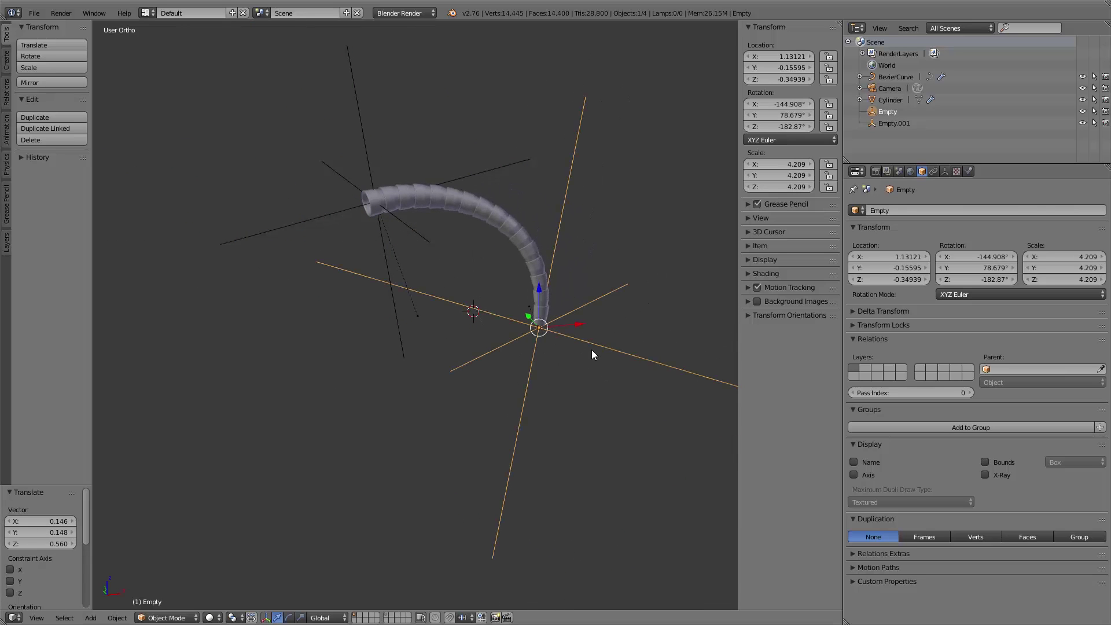
left_click(891, 77)
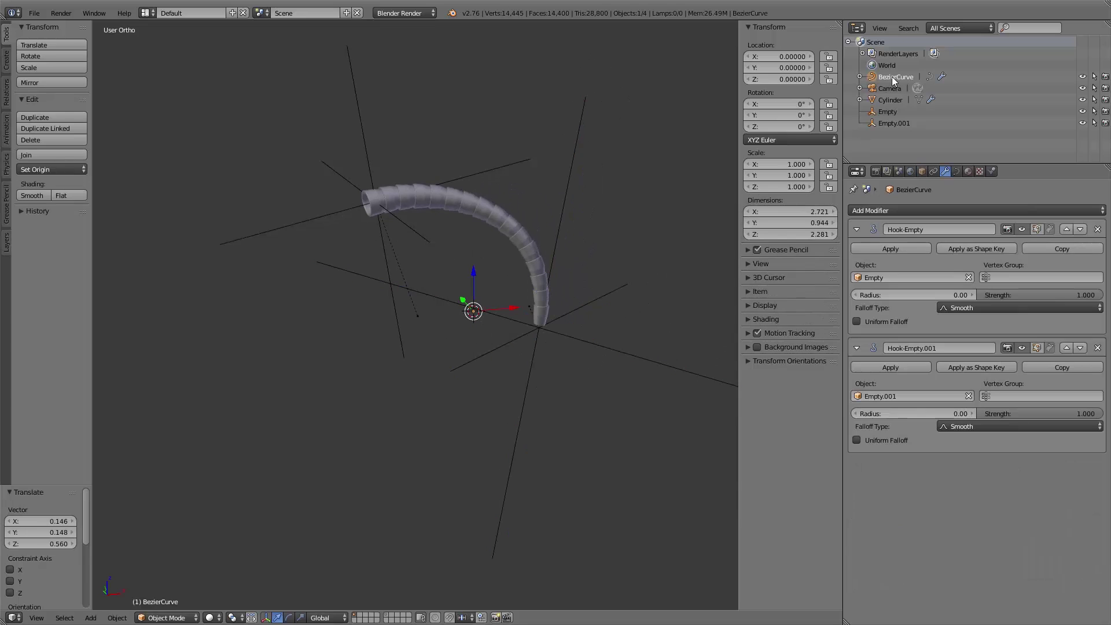
left_click(957, 172)
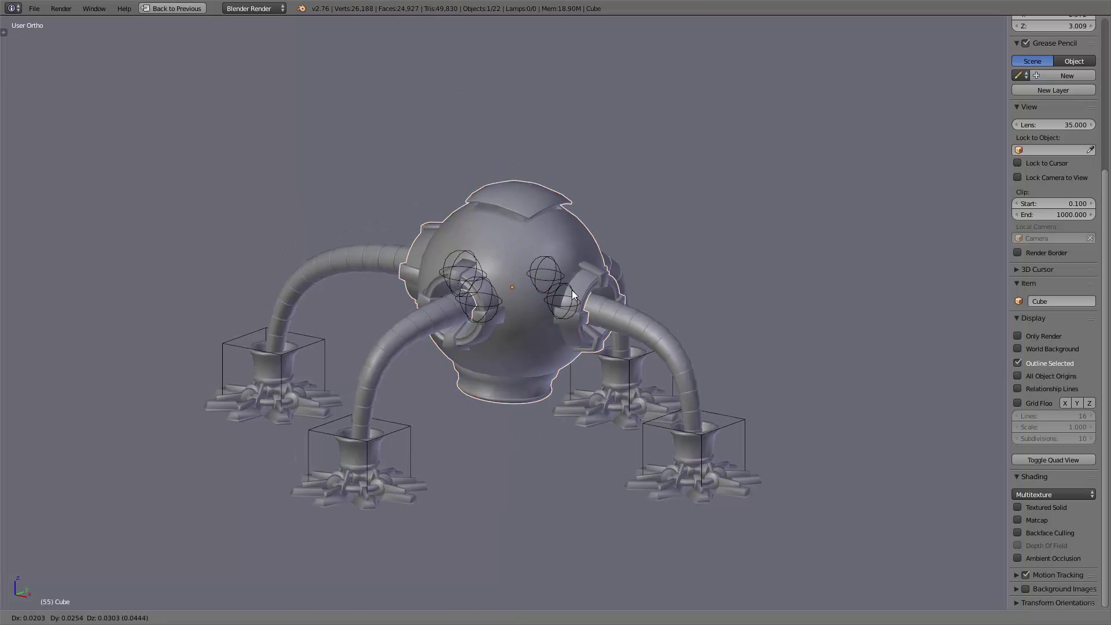
Step: Move and tumble-rotate the robot body Cube so the tentacle legs follow
left_click(565, 271)
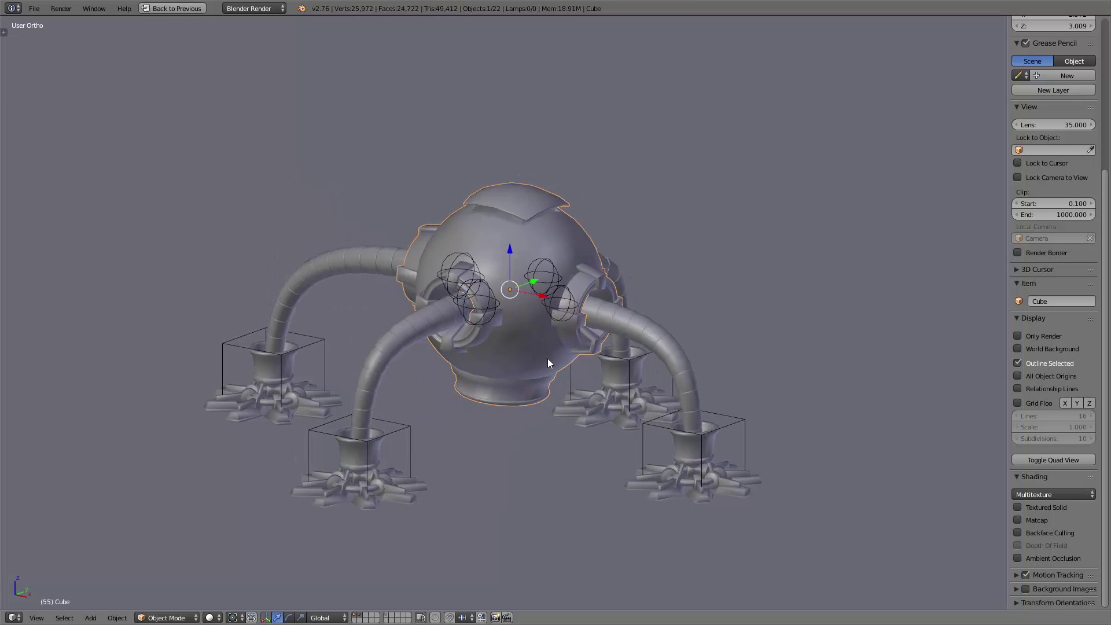
key("r")
key("r")
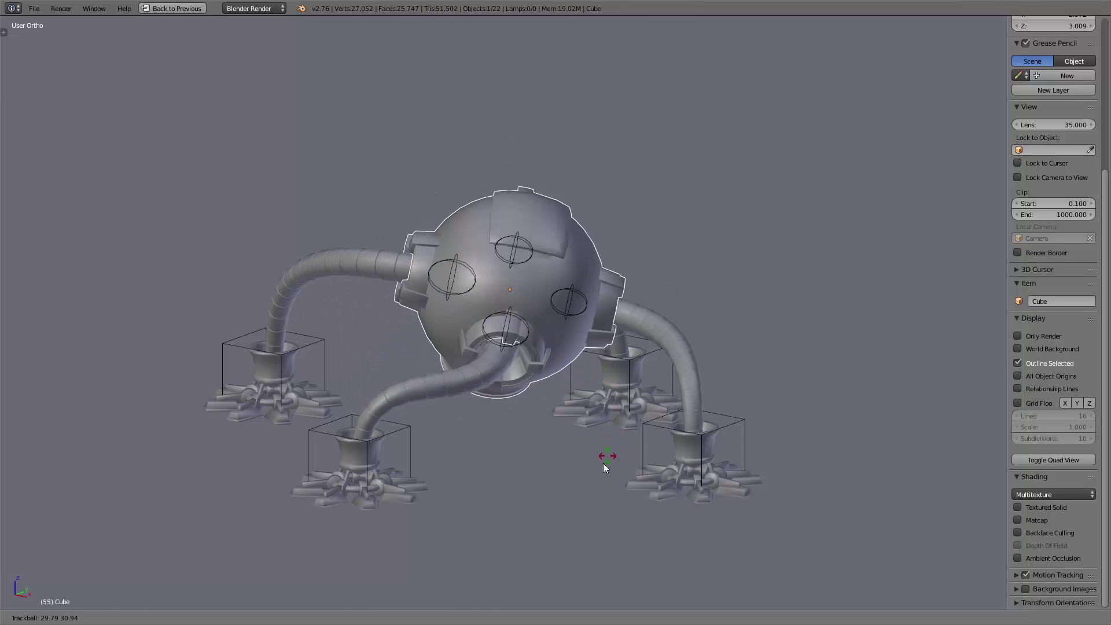
left_click(653, 437)
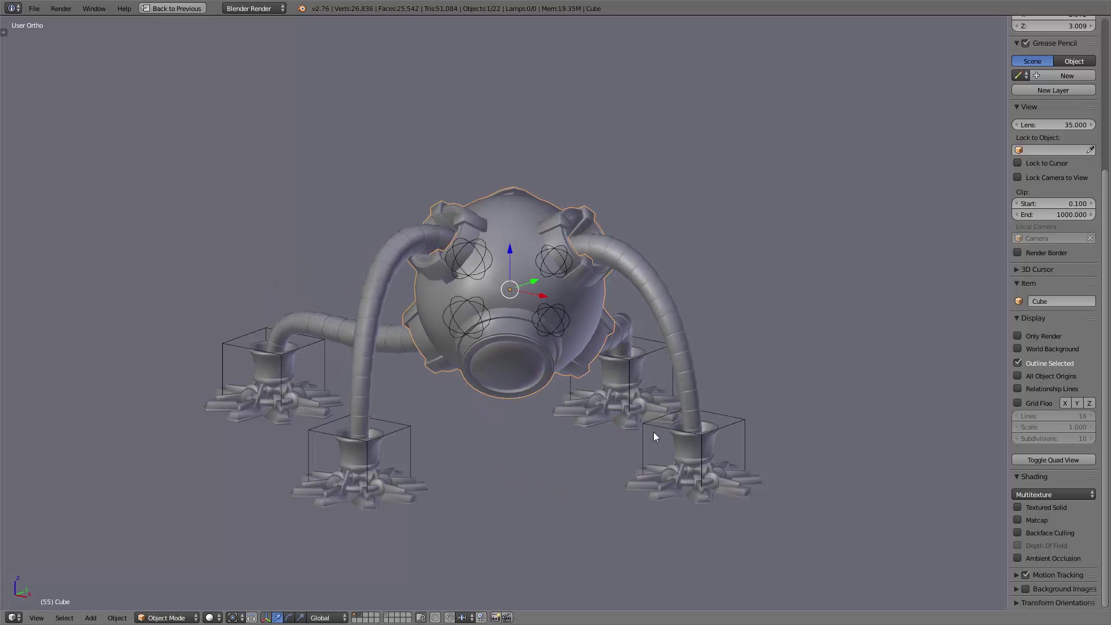
Step: Trial-rotate the right-front foot empty, cancel it, and orbit the finished red robot
right_click(709, 434)
key("r")
key("r")
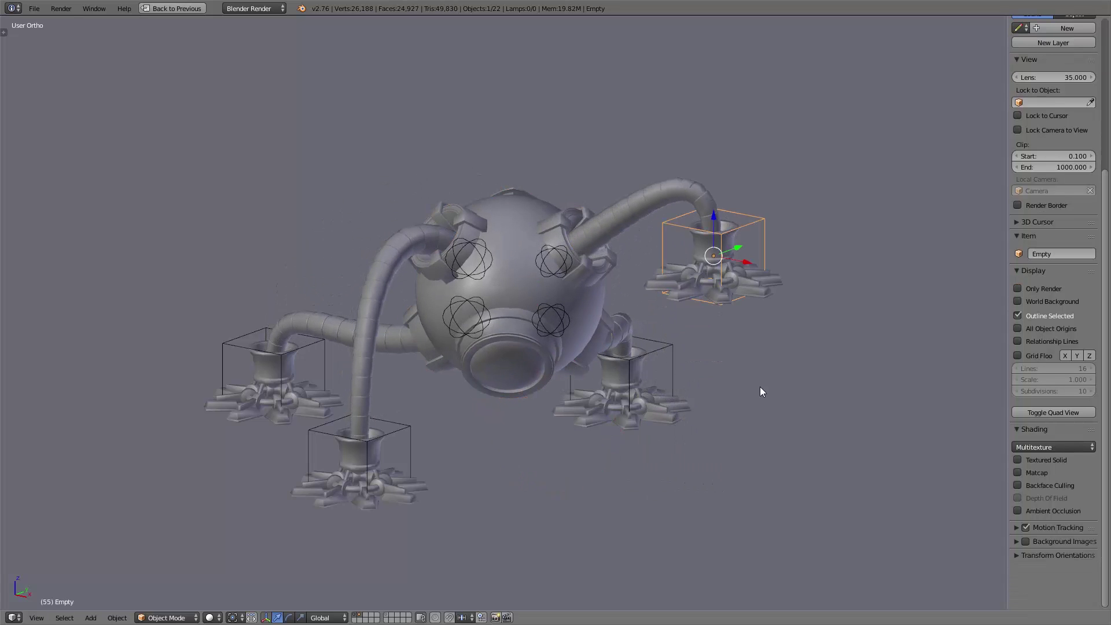
key("Escape")
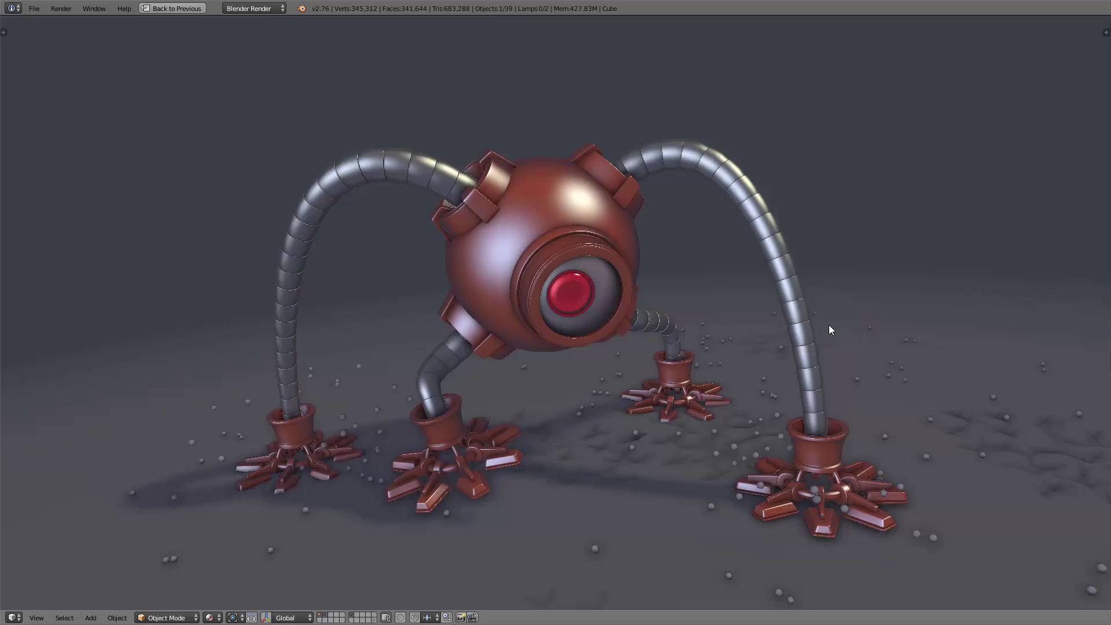
middle_click_drag(829, 325, 776, 325)
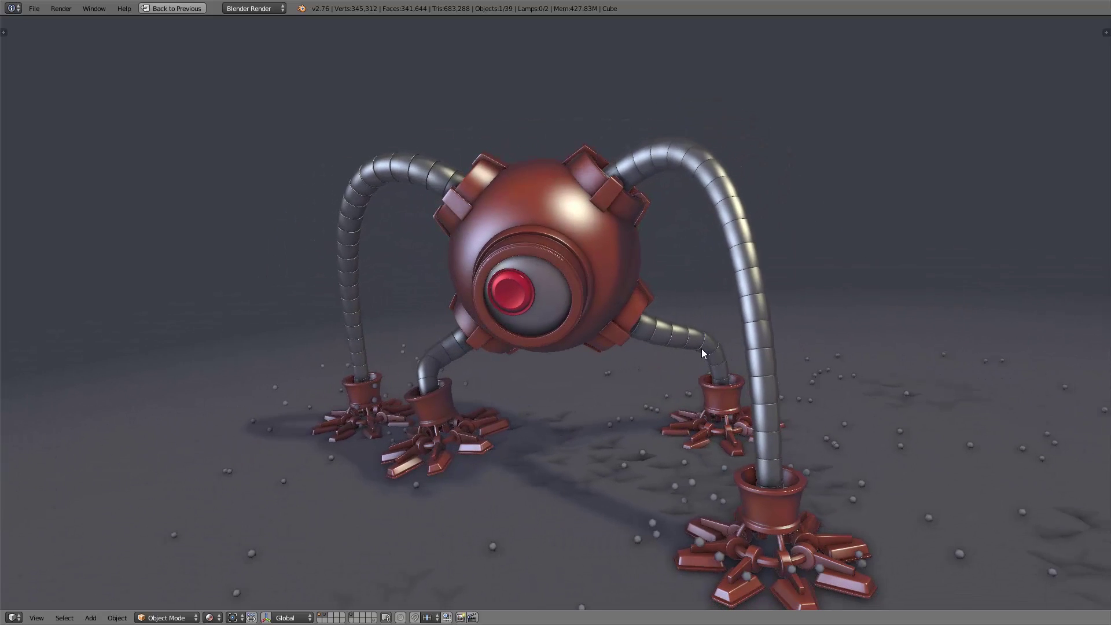